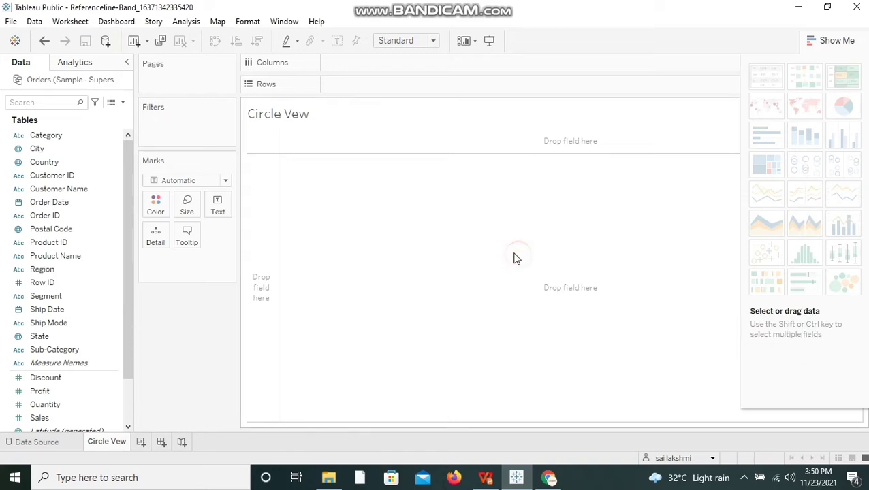
# - Build a chart with Category on the columns and the sum of Profit on the rows
pyautogui.click(85, 139)
pyautogui.moveTo(81, 141); pyautogui.dragTo(357, 69)
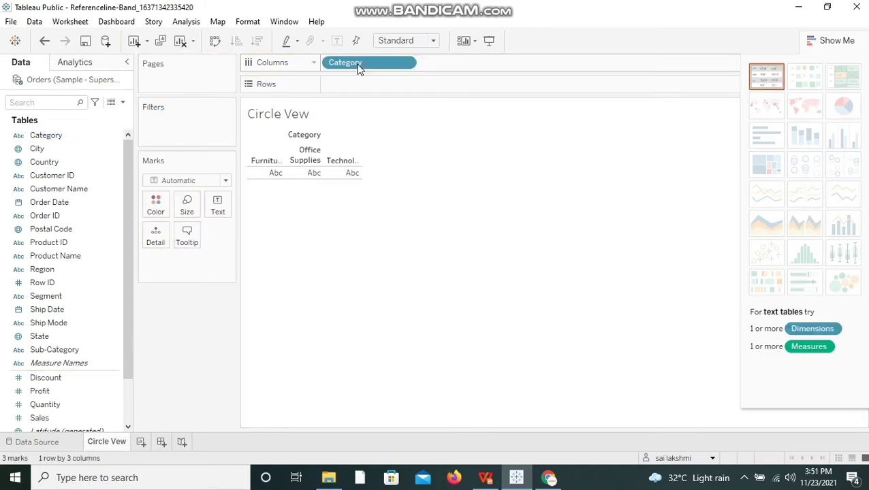
pyautogui.click(51, 390)
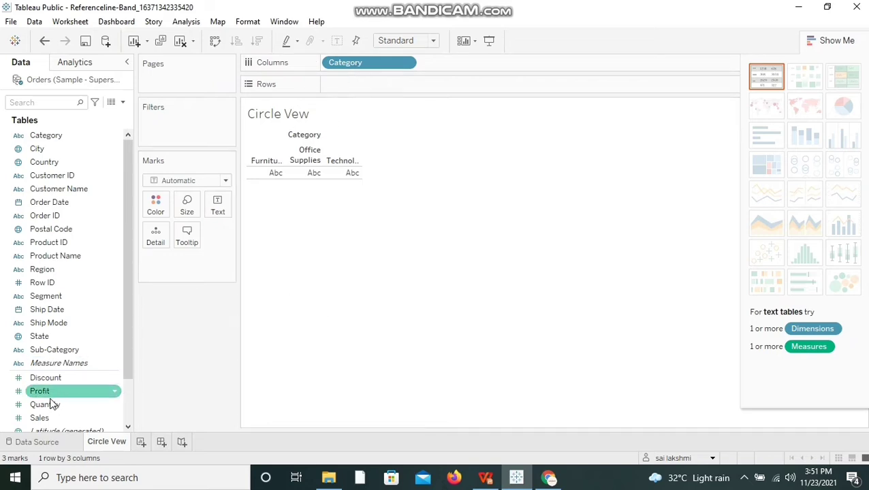
pyautogui.click(47, 417)
pyautogui.click(49, 405)
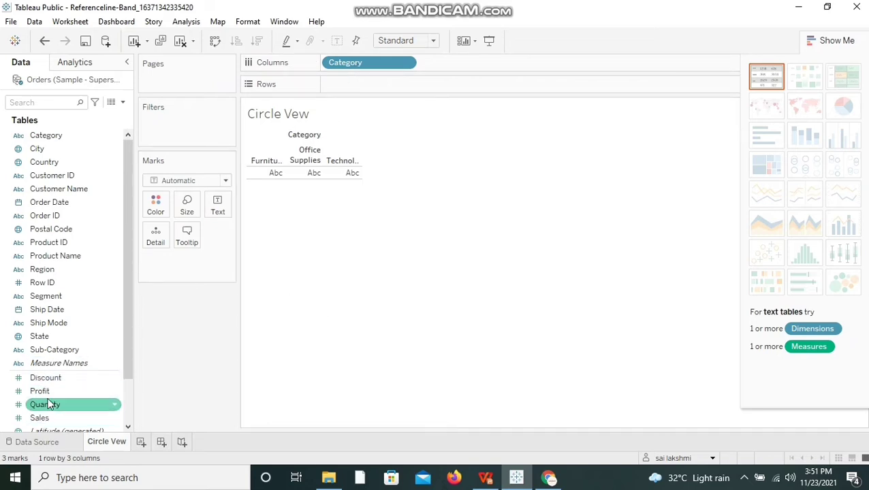
pyautogui.click(53, 391)
pyautogui.moveTo(54, 392); pyautogui.dragTo(343, 90)
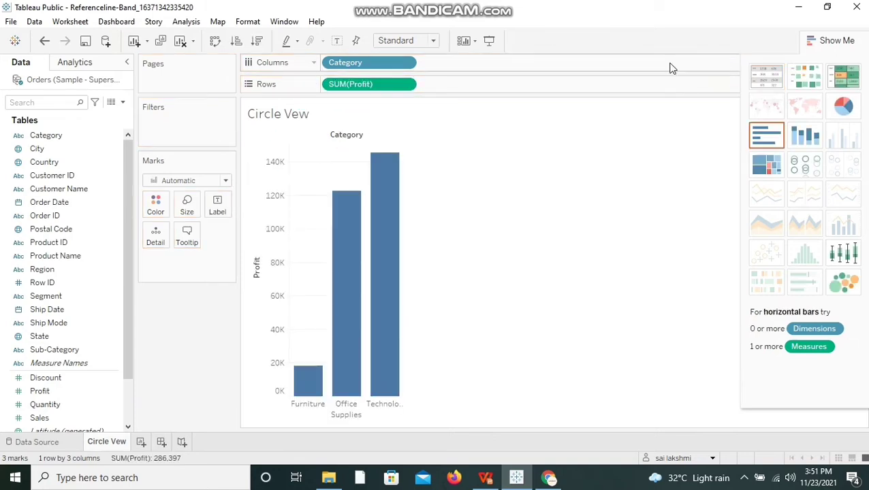
# - Convert the bar chart to circle views and find the Sub-Category field and add it to the columns
pyautogui.click(799, 167)
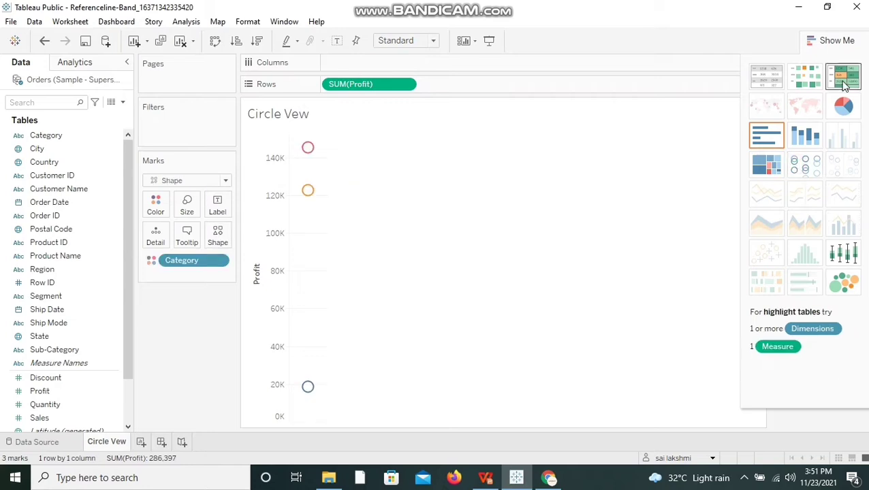
pyautogui.click(834, 42)
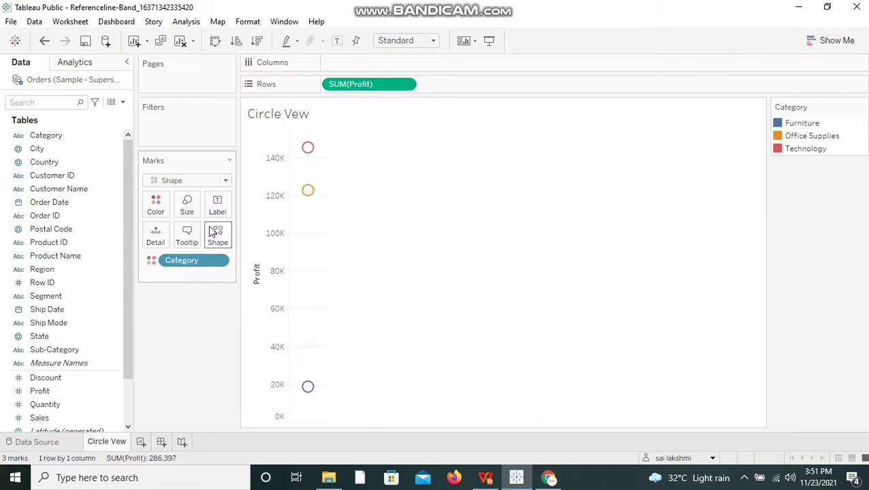
pyautogui.click(70, 103)
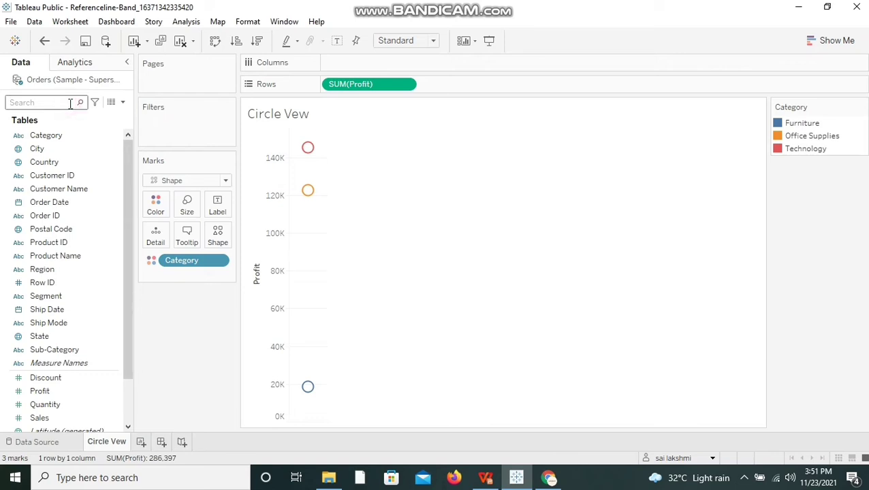
pyautogui.write('sub')
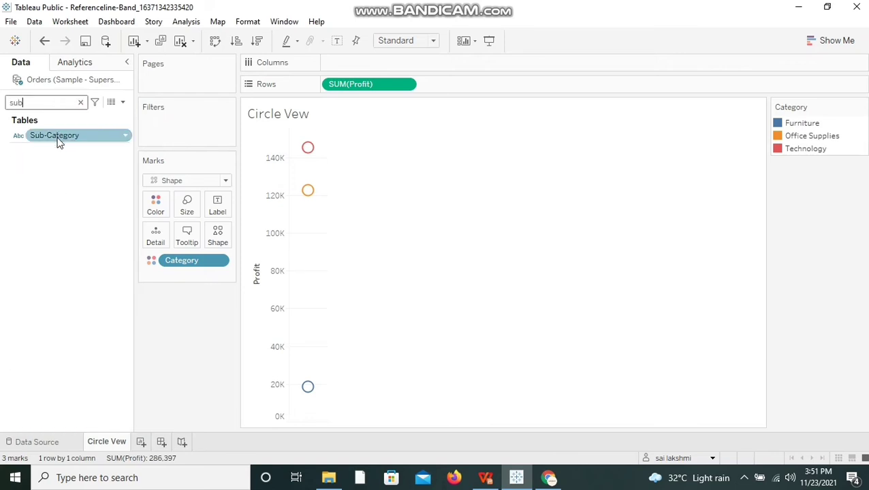
pyautogui.click(58, 138)
pyautogui.moveTo(70, 135); pyautogui.dragTo(341, 67)
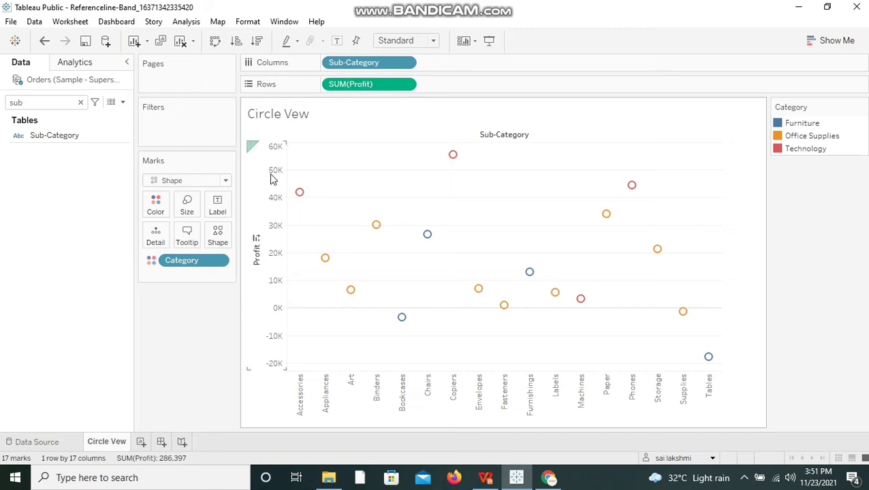
# - Find the Profit field and use it to size the circle marks
pyautogui.click(80, 102)
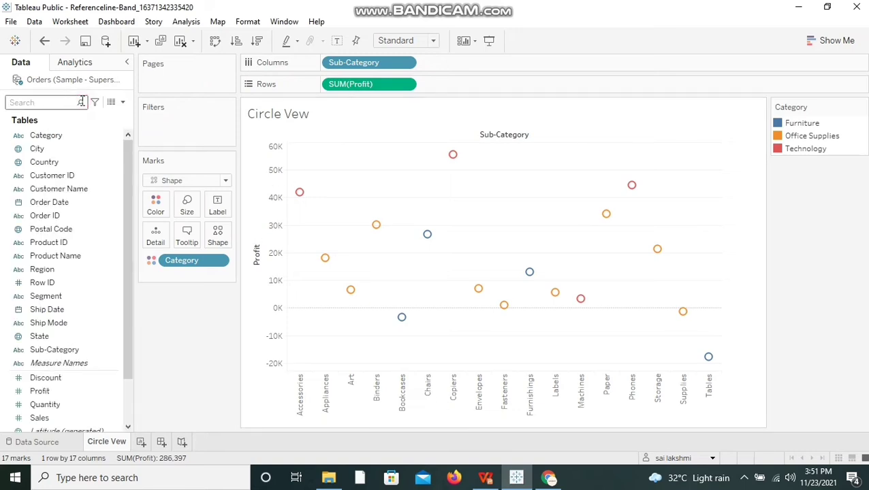
pyautogui.write('pro')
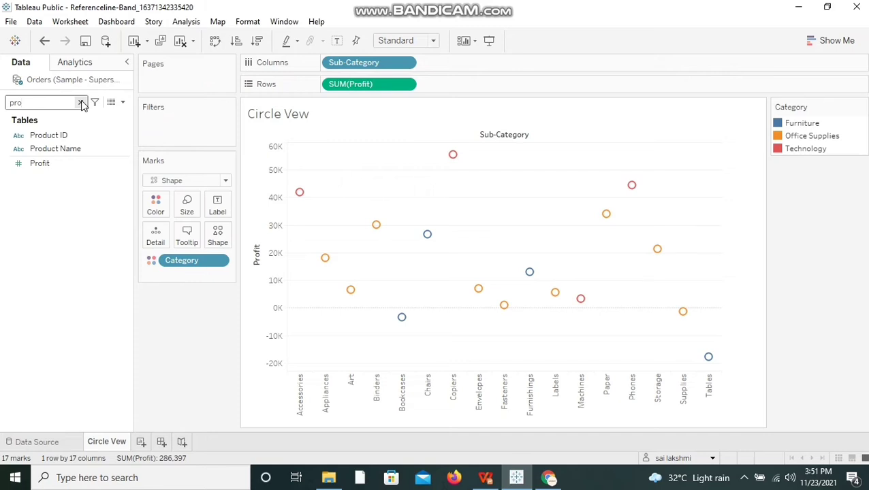
pyautogui.moveTo(50, 164); pyautogui.dragTo(187, 208)
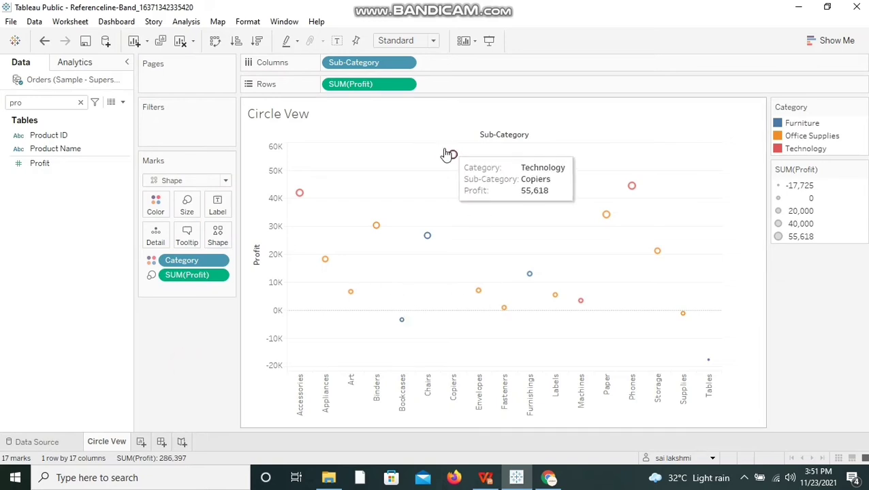
pyautogui.moveTo(309, 203)
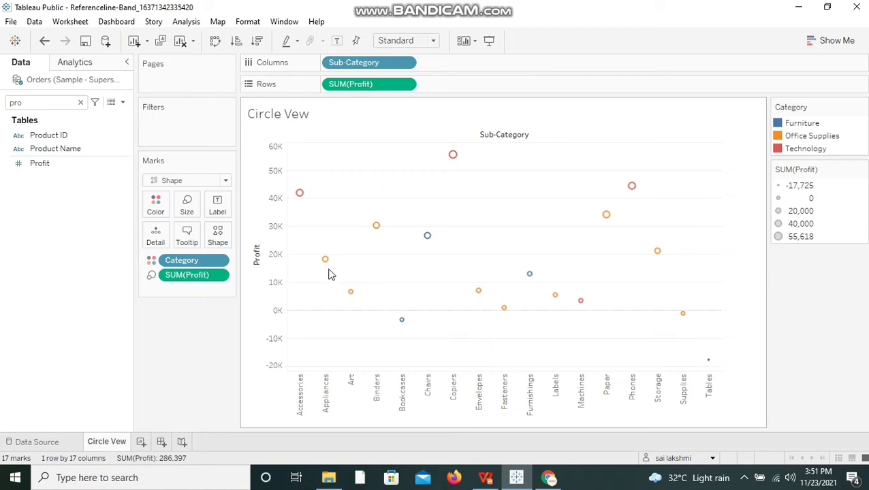
pyautogui.moveTo(329, 272)
pyautogui.moveTo(453, 156)
# - Enlarge the circle marks gradually to slightly above the middle of the size range
pyautogui.click(194, 215)
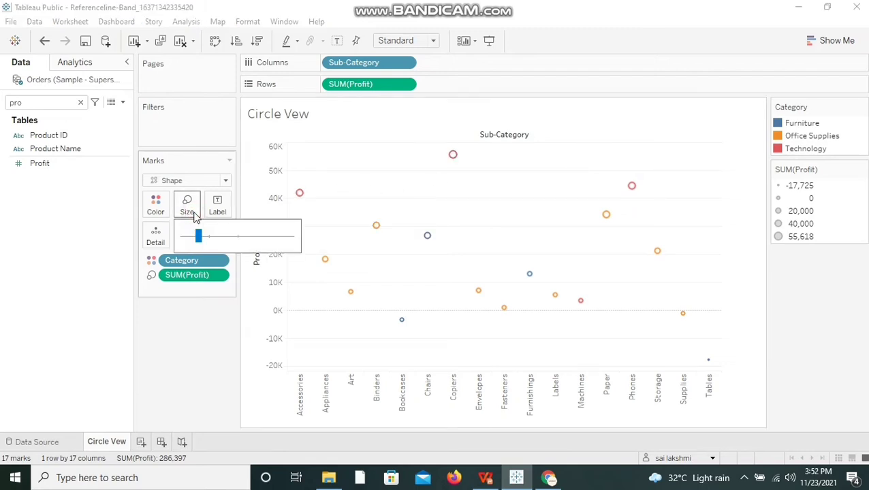
pyautogui.click(220, 237)
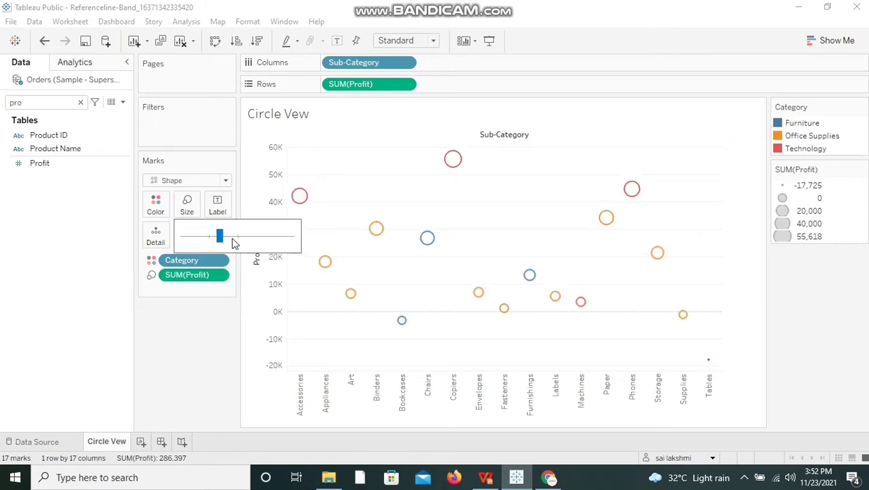
pyautogui.click(235, 238)
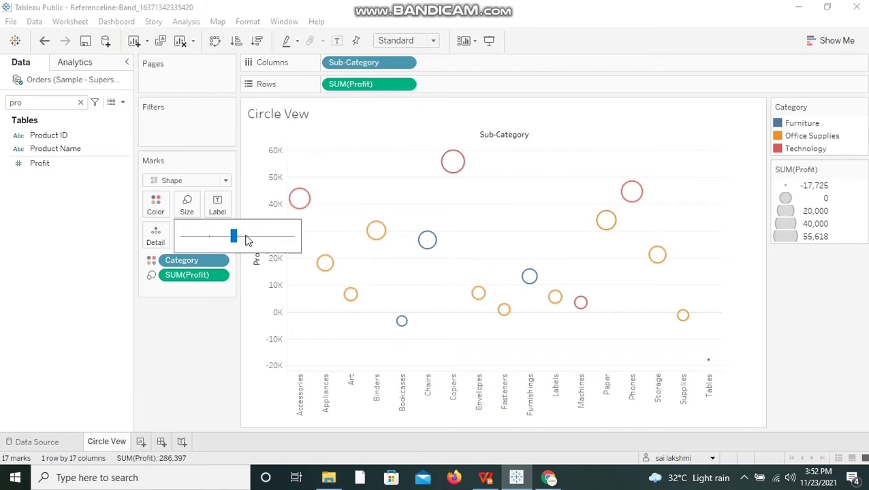
pyautogui.click(245, 236)
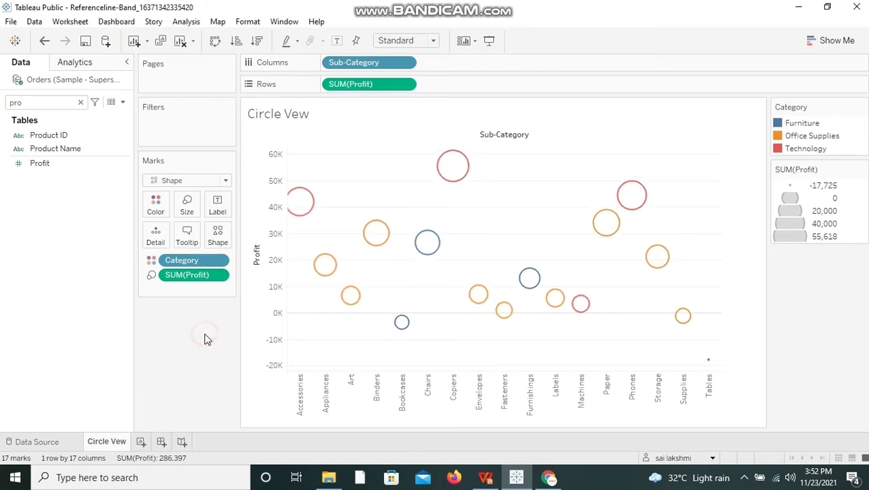
# - Change the mark shape to a filled circle
pyautogui.click(217, 235)
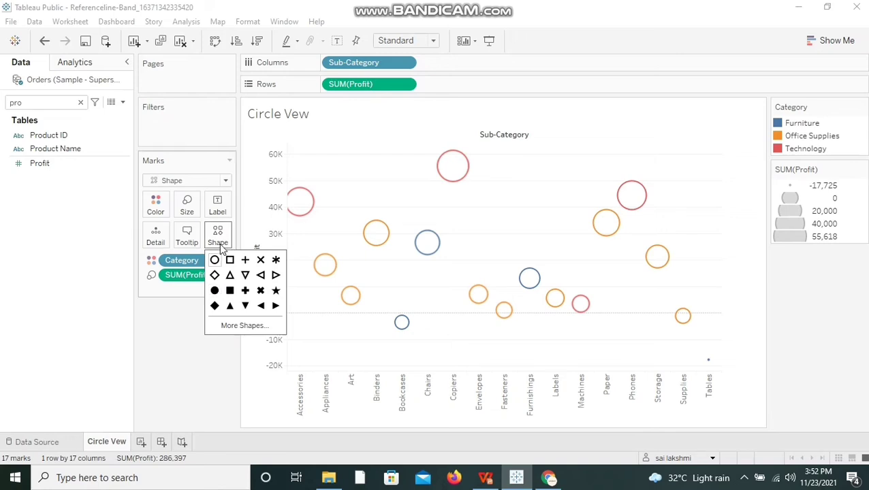
pyautogui.click(215, 291)
# - Try the filled diamond, square, plus and star mark shapes, and return to the filled circle
pyautogui.click(218, 240)
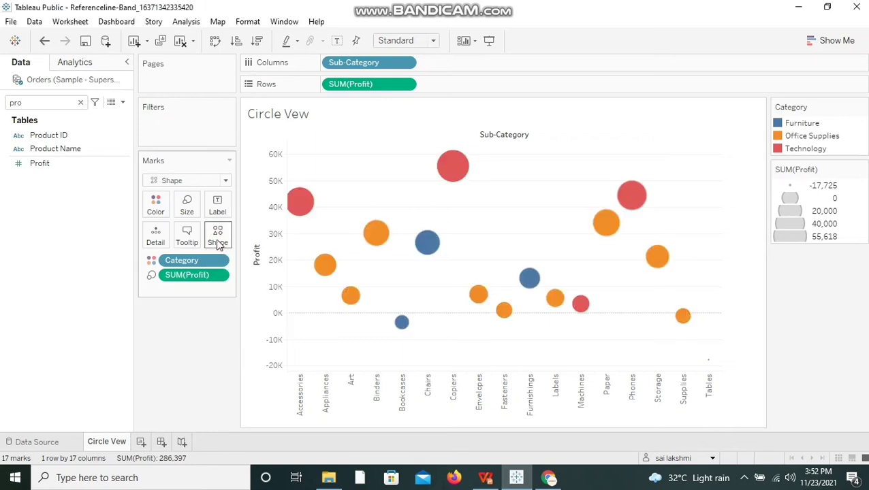
pyautogui.click(217, 241)
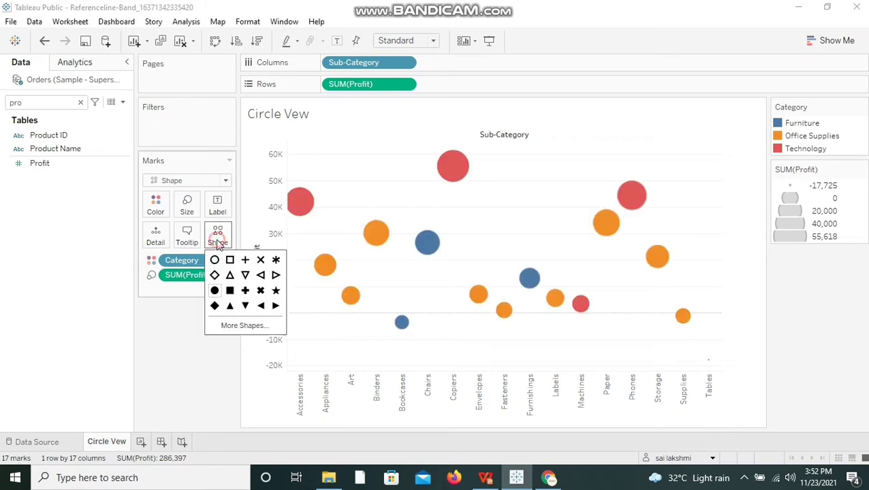
pyautogui.click(214, 306)
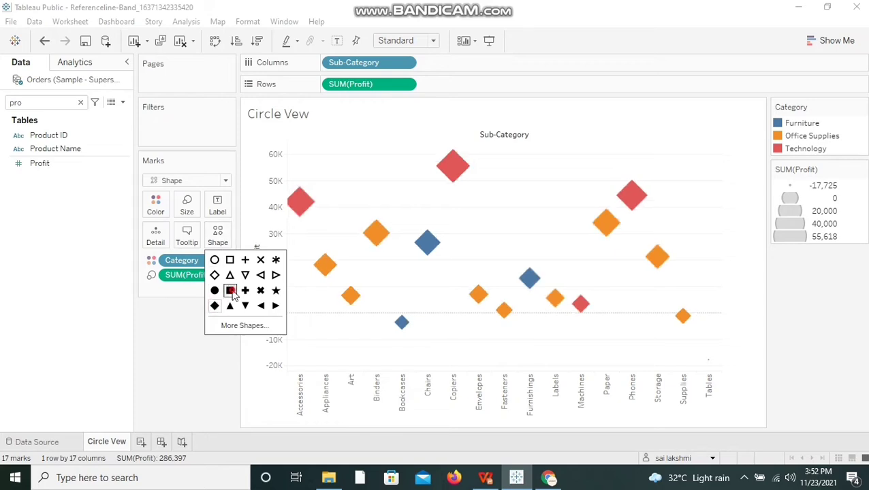
pyautogui.click(231, 292)
pyautogui.click(246, 291)
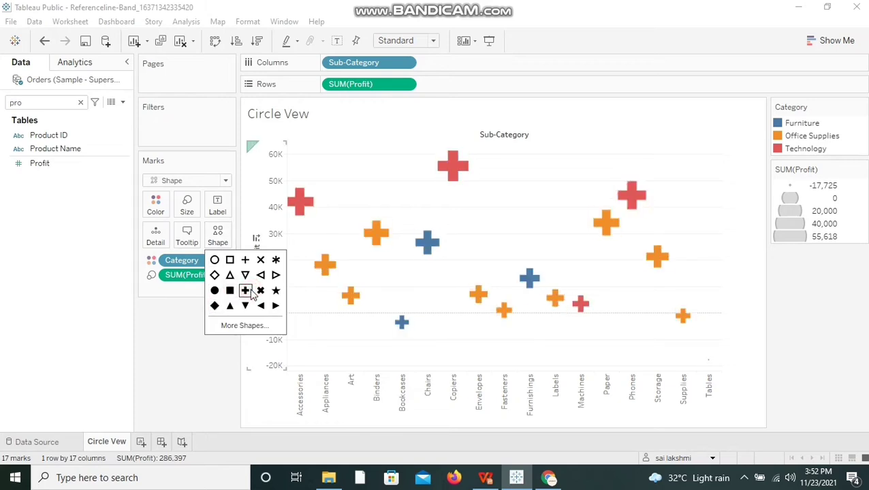
pyautogui.click(275, 292)
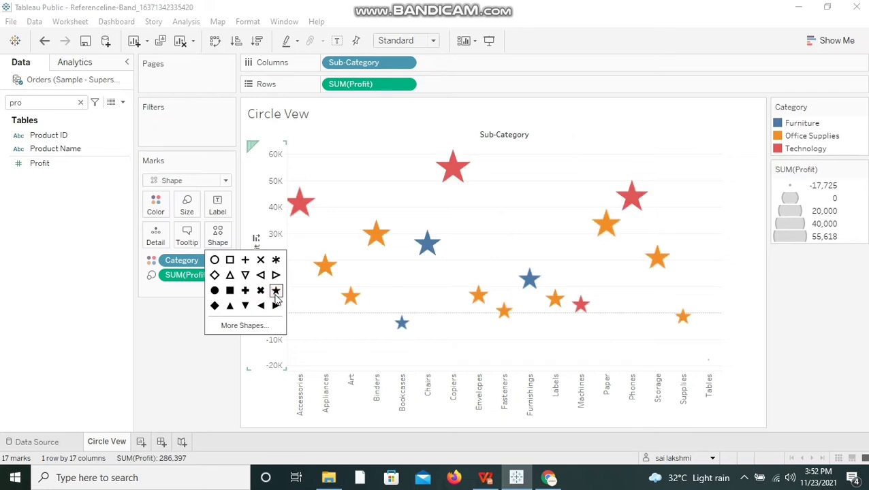
pyautogui.click(214, 291)
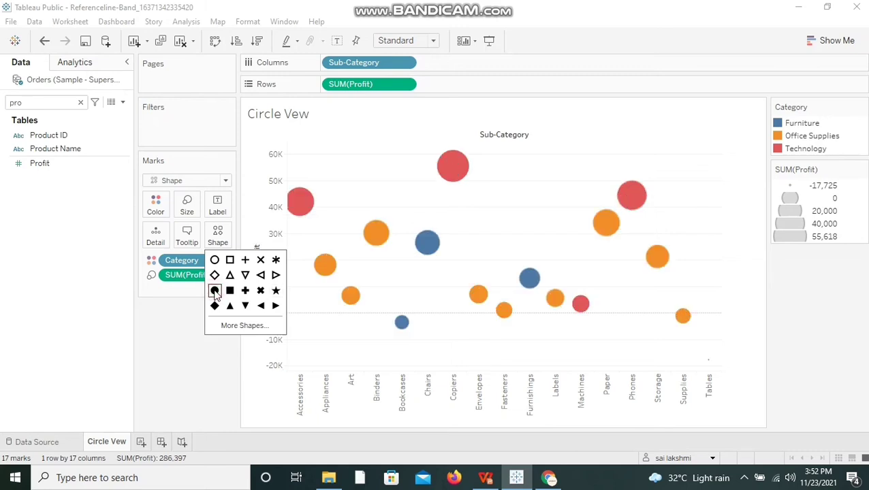
# - Set the overall size of the filled circles to slightly below the middle of the size range
pyautogui.click(186, 205)
pyautogui.click(231, 239)
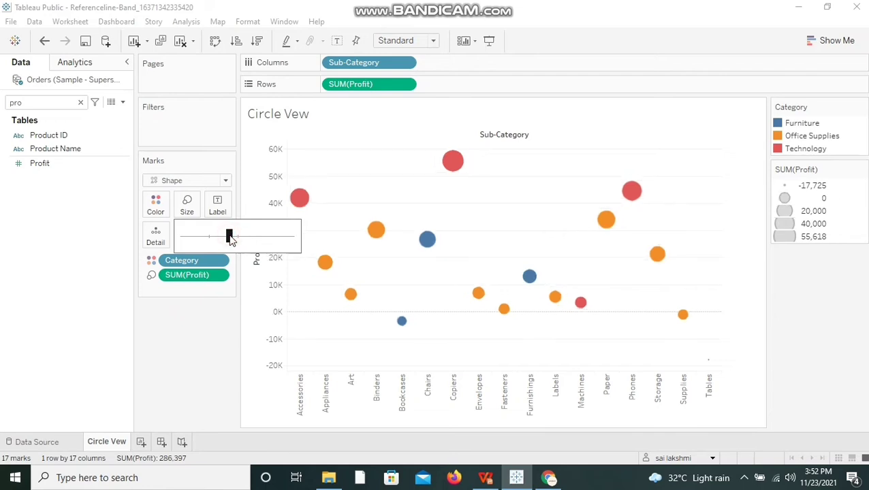
pyautogui.click(218, 341)
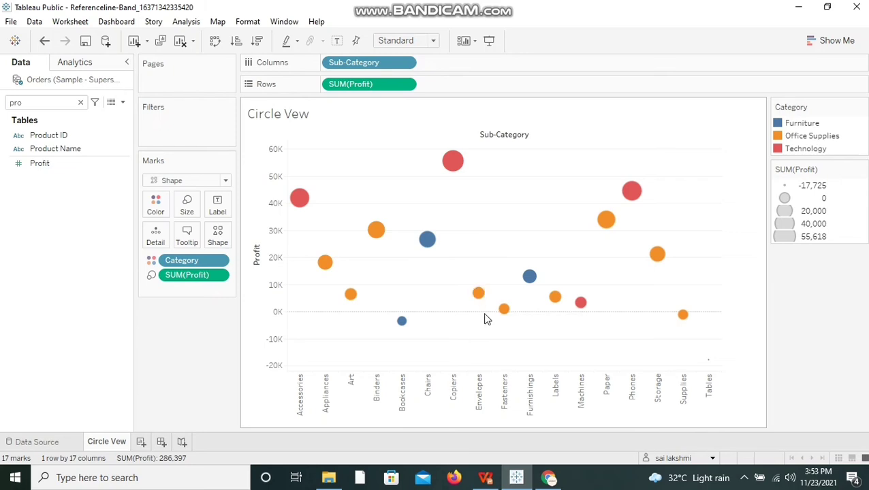
# - Show mark labels on all circles in the chart
pyautogui.click(219, 210)
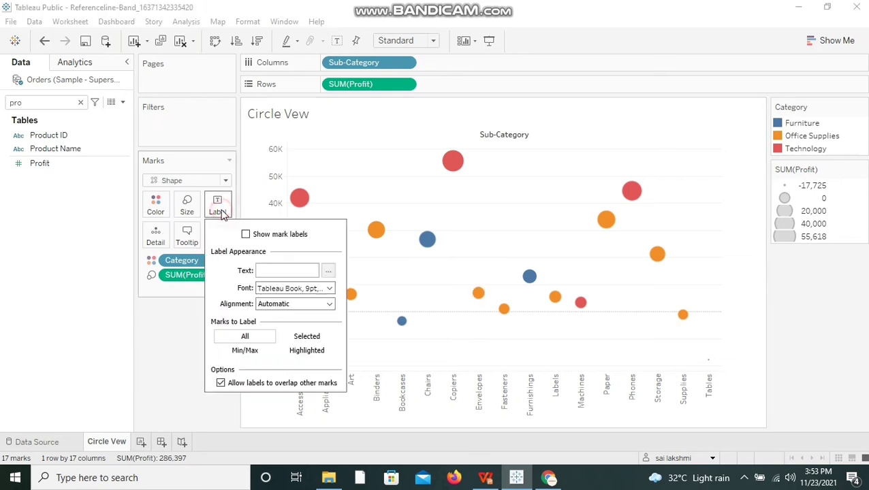
pyautogui.click(245, 234)
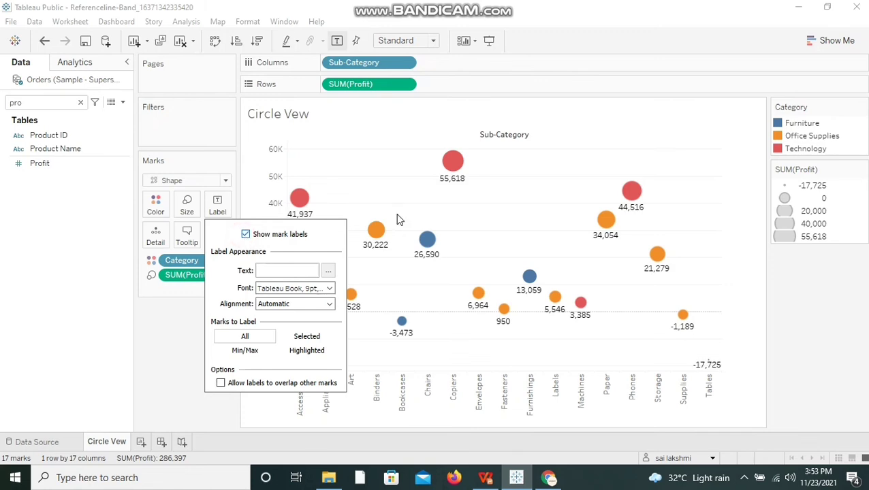
pyautogui.click(399, 219)
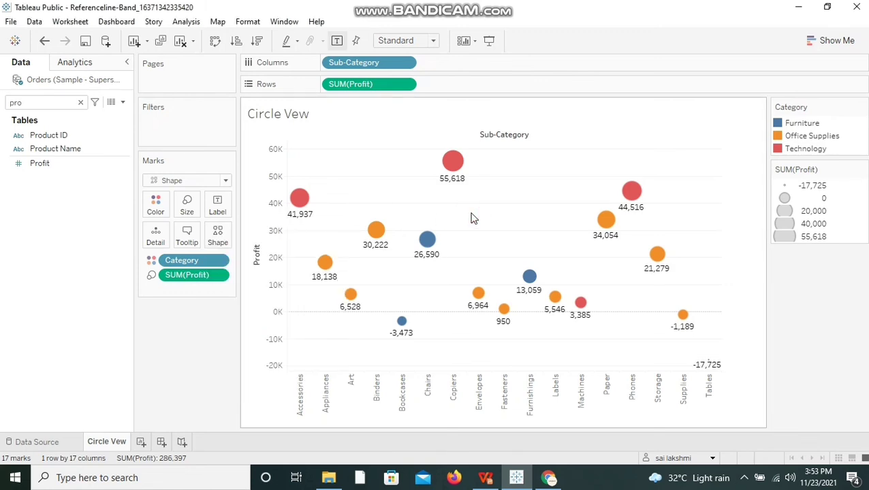